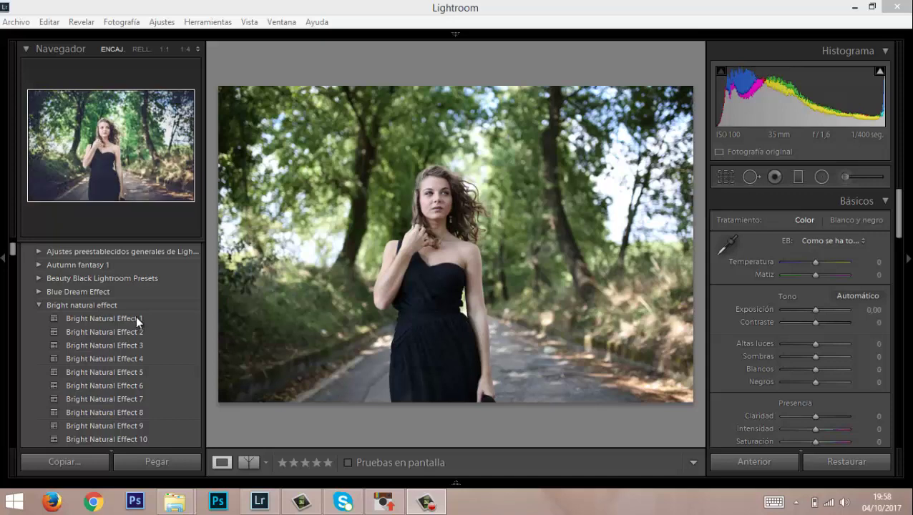
Step: Preview Bright Natural Effect presets 1 through 8 on the portrait, ending on Effect 8
{"action": "left_click", "coordinate": [136, 318]}
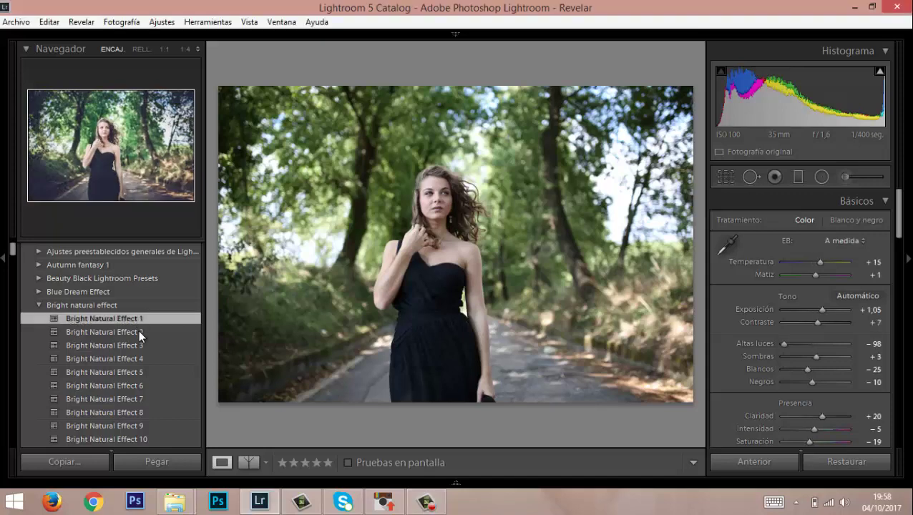
{"action": "left_click", "coordinate": [138, 330]}
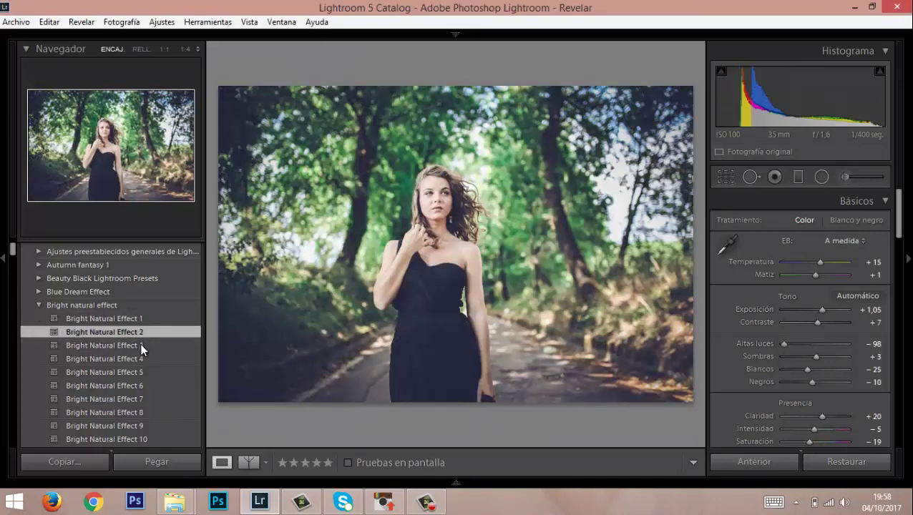
{"action": "left_click", "coordinate": [141, 346]}
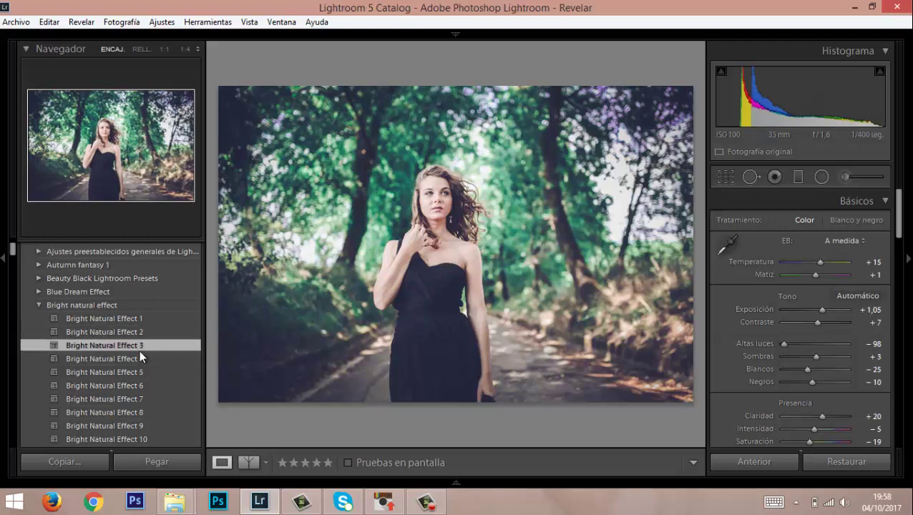
{"action": "left_click", "coordinate": [137, 358]}
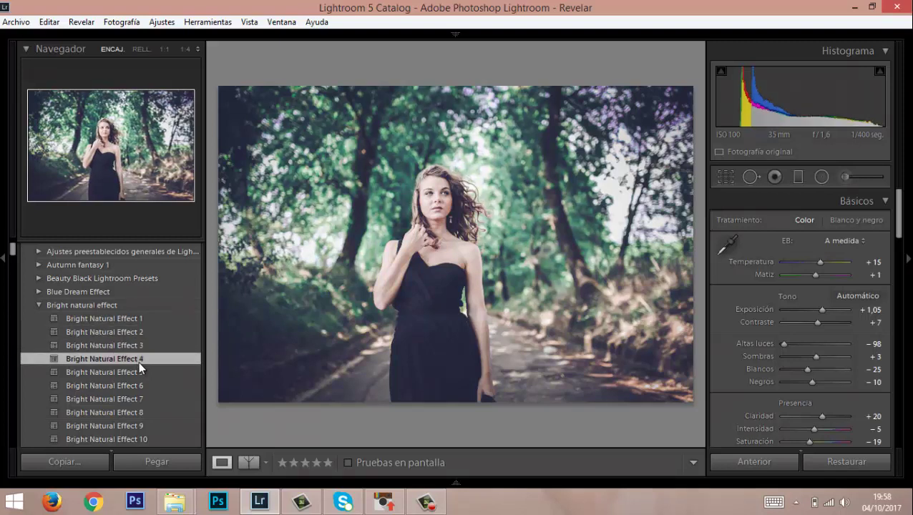
{"action": "left_click", "coordinate": [133, 371]}
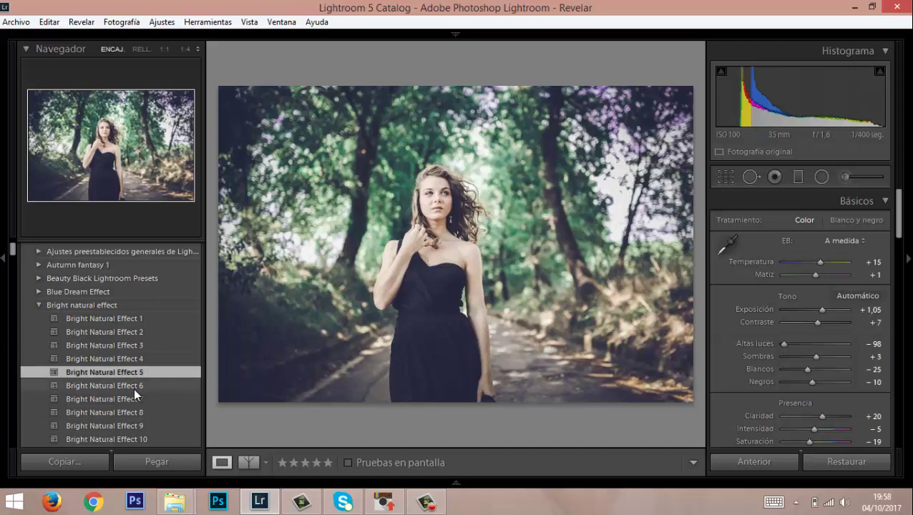
{"action": "left_click", "coordinate": [133, 387]}
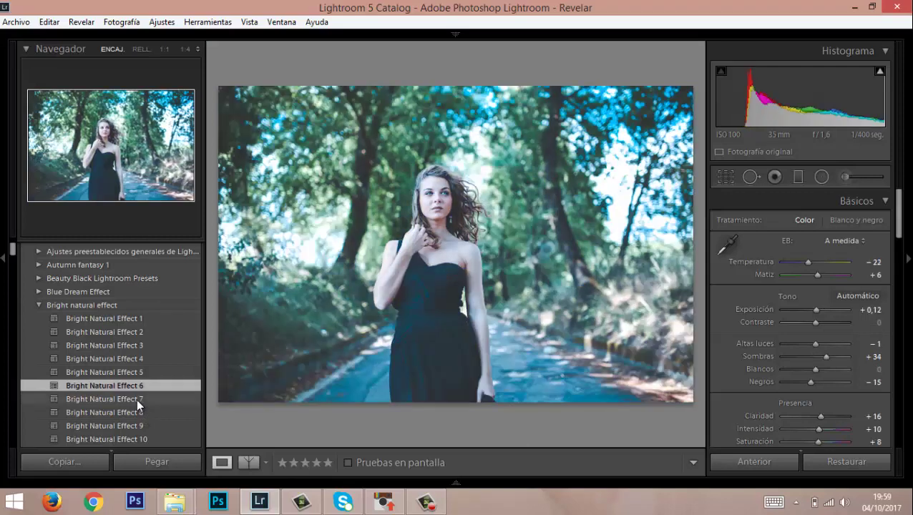
{"action": "left_click", "coordinate": [136, 398]}
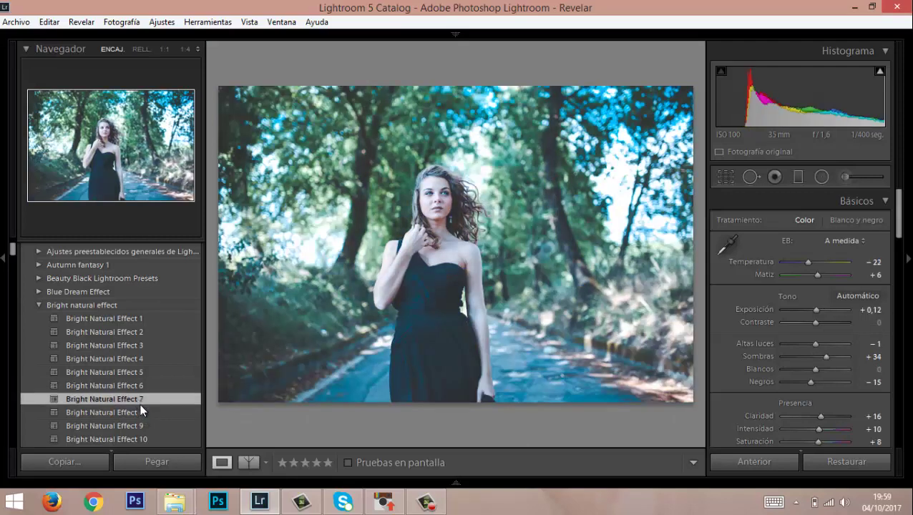
{"action": "left_click", "coordinate": [136, 412]}
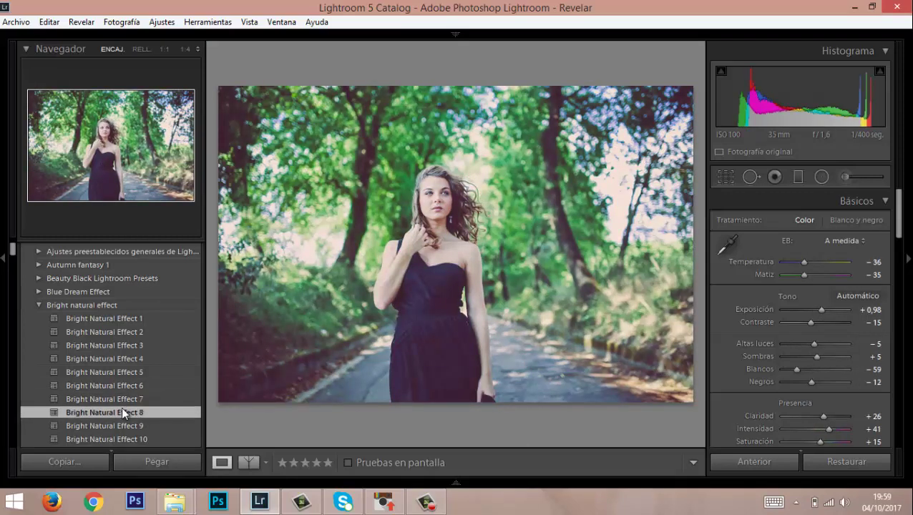
{"action": "scroll", "coordinate": [13, 261], "scroll_direction": "down", "scroll_amount": 2}
Step: Preview Bright Natural Effect presets 9 through 16 in turn, ending on Effect 16
{"action": "scroll", "coordinate": [13, 261], "scroll_direction": "down", "scroll_amount": 3}
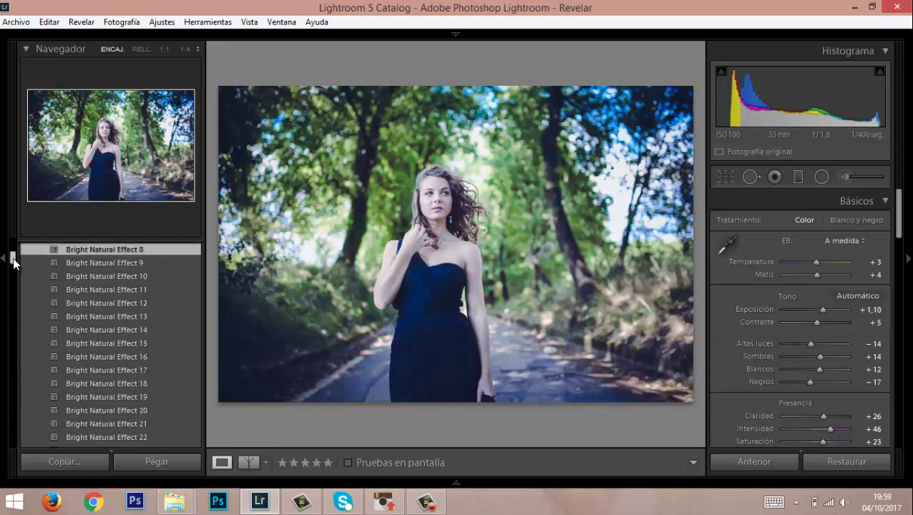
{"action": "scroll", "coordinate": [13, 261], "scroll_direction": "up", "scroll_amount": 1}
{"action": "left_click", "coordinate": [98, 280]}
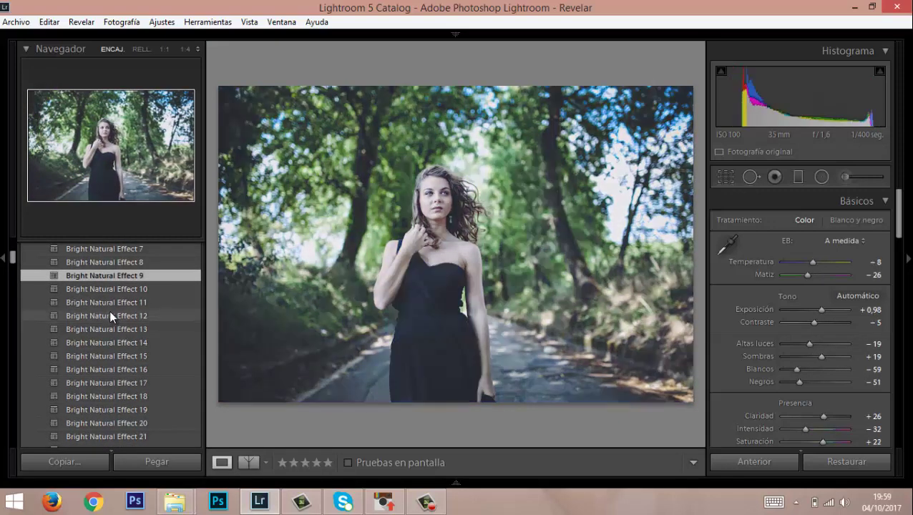
{"action": "left_click", "coordinate": [110, 288]}
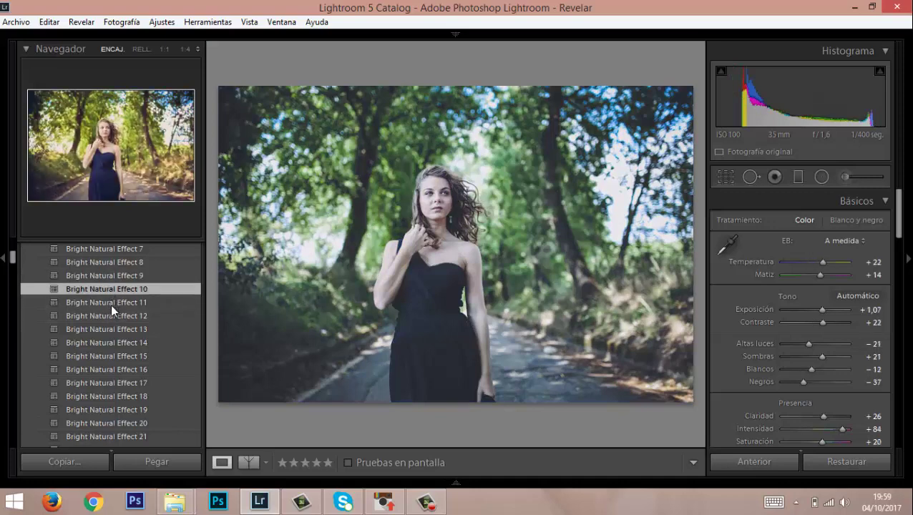
{"action": "left_click", "coordinate": [113, 302]}
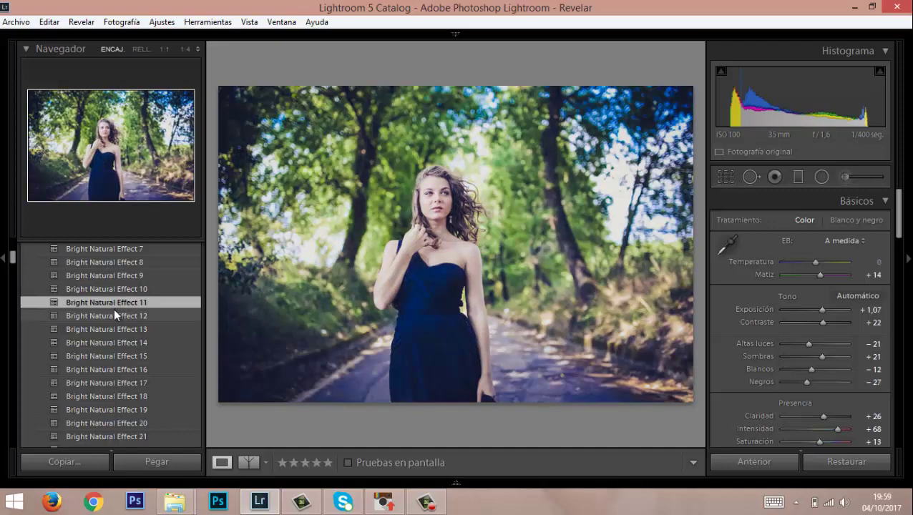
{"action": "left_click", "coordinate": [109, 316]}
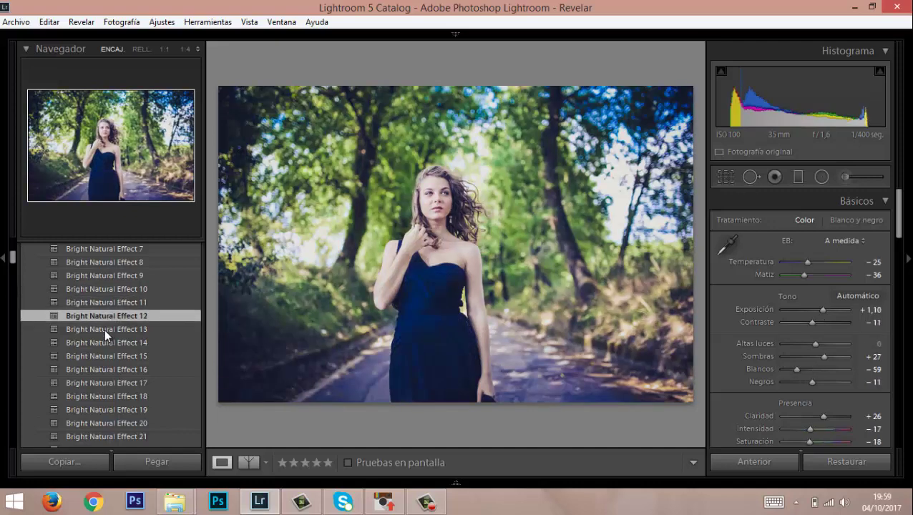
{"action": "left_click", "coordinate": [104, 329]}
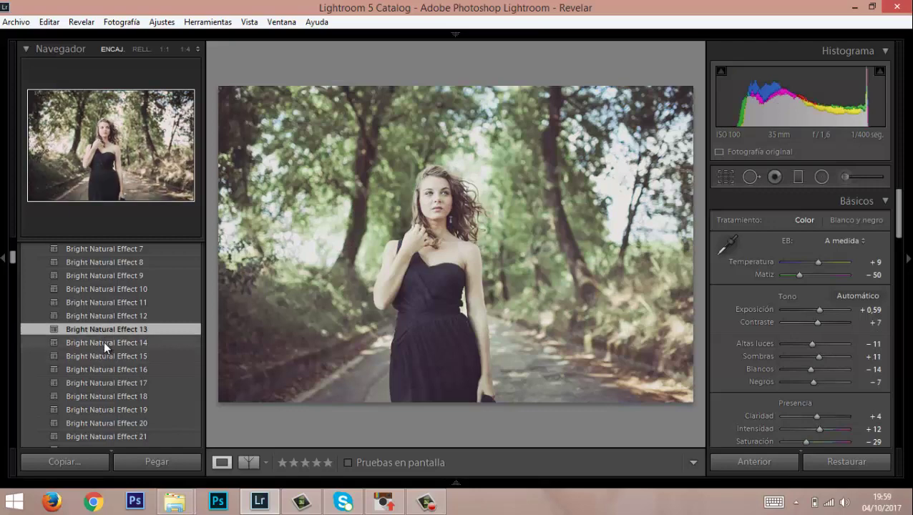
{"action": "left_click", "coordinate": [104, 342]}
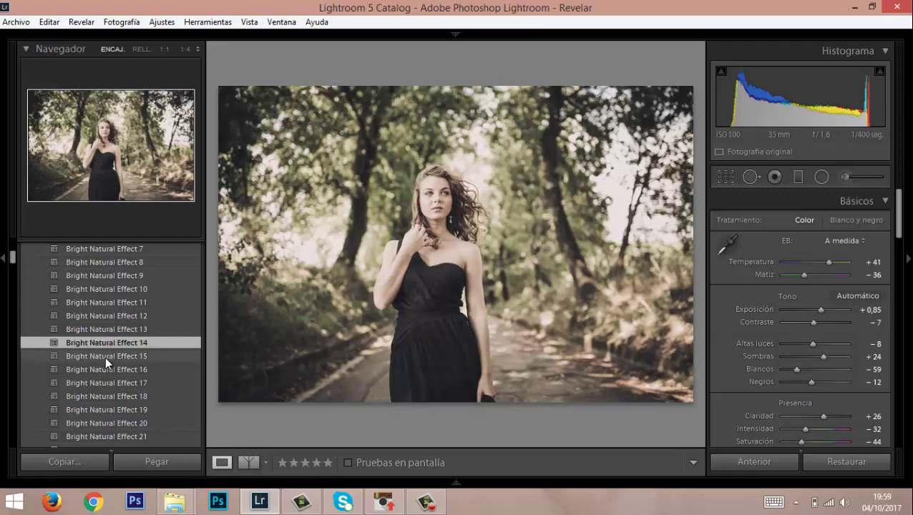
{"action": "left_click", "coordinate": [107, 356]}
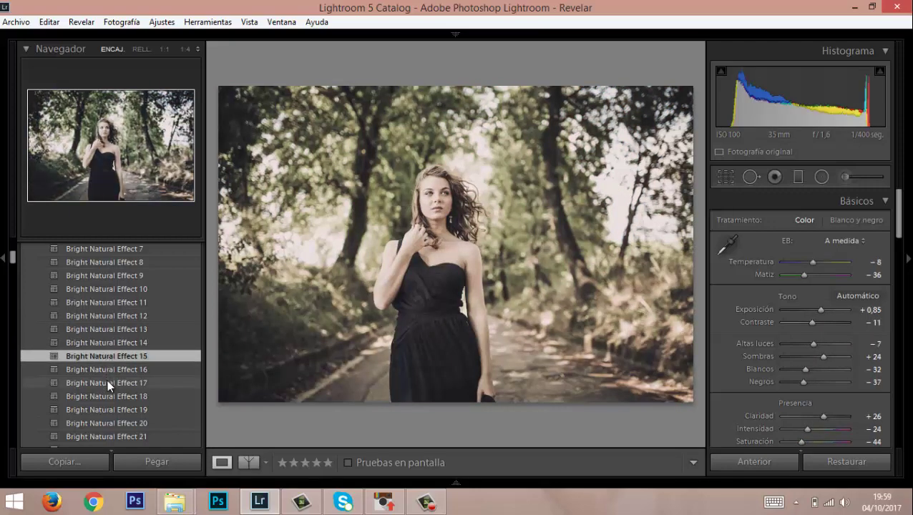
{"action": "left_click", "coordinate": [109, 369]}
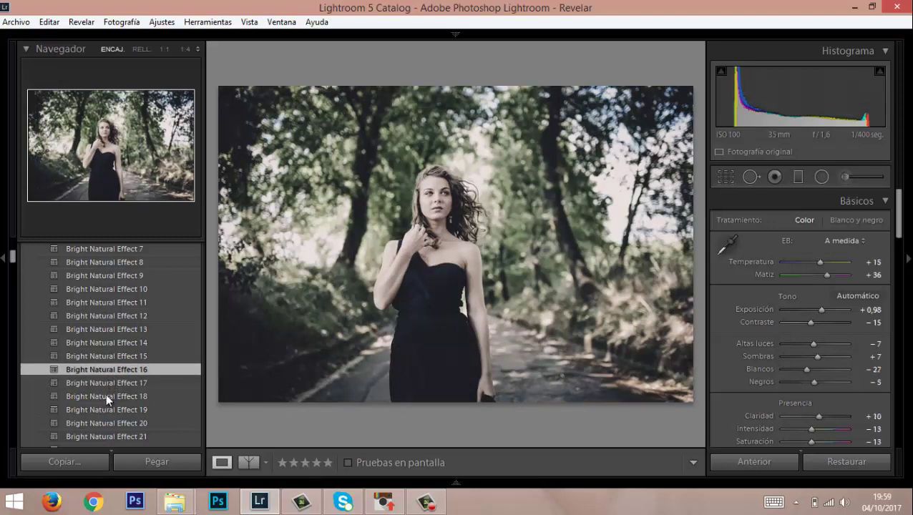
Step: Preview Bright Natural Effect presets 17 through 21, leaving Effect 21 applied
{"action": "left_click", "coordinate": [108, 383]}
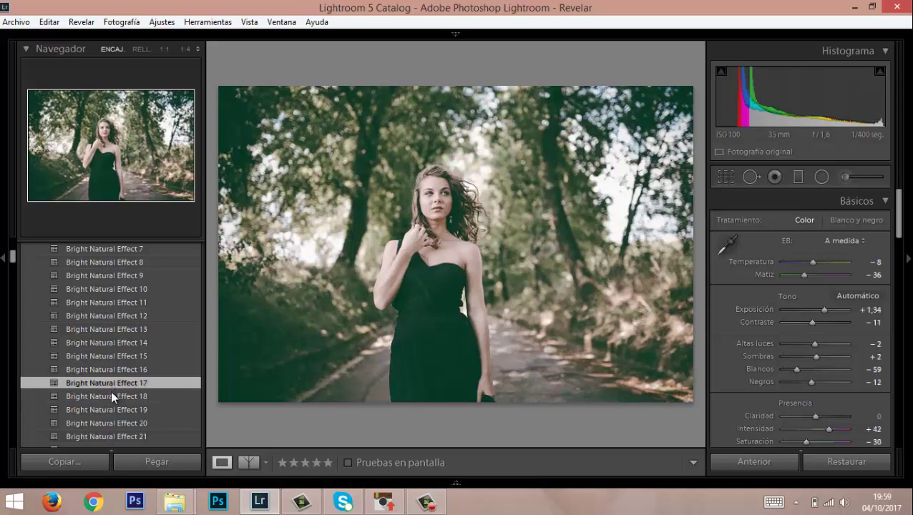
{"action": "left_click", "coordinate": [110, 396]}
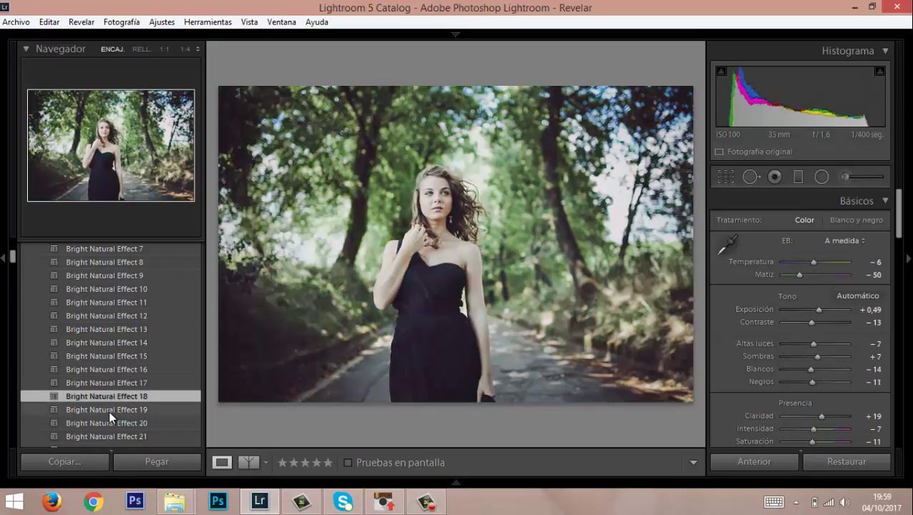
{"action": "left_click", "coordinate": [109, 409]}
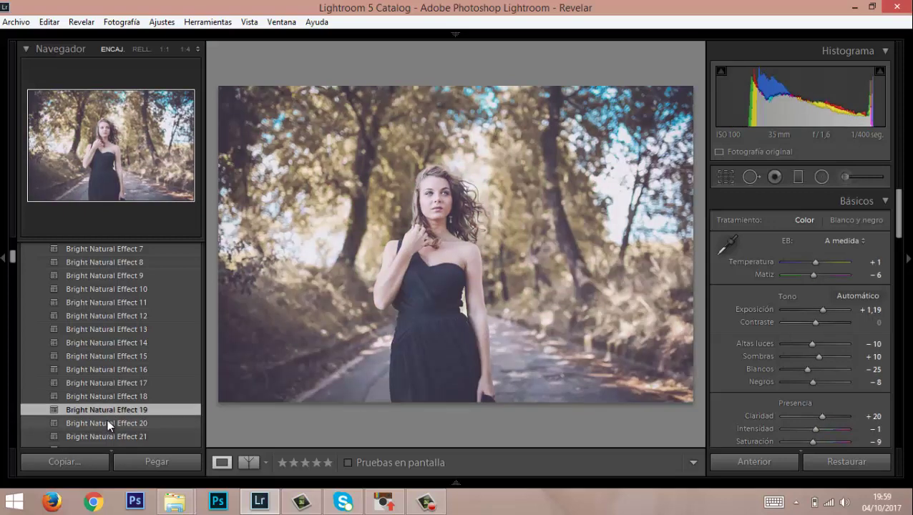
{"action": "left_click", "coordinate": [108, 423]}
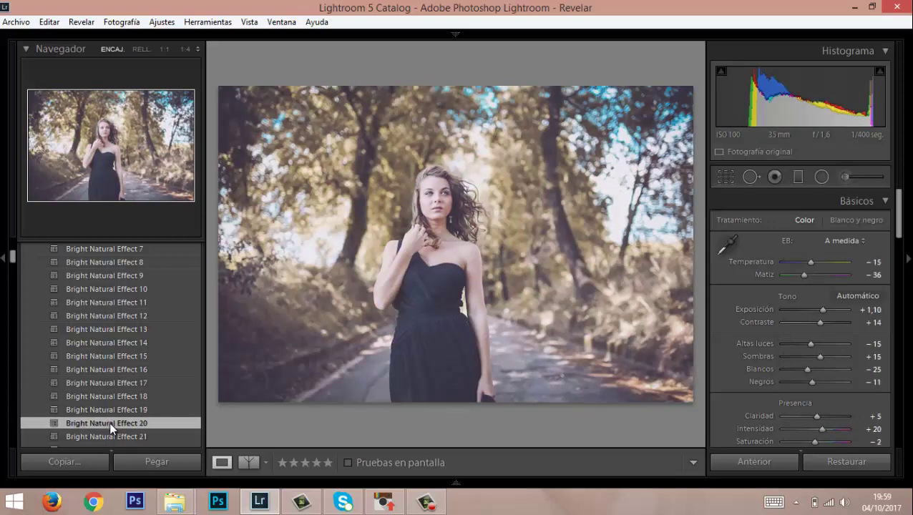
{"action": "left_click", "coordinate": [111, 434]}
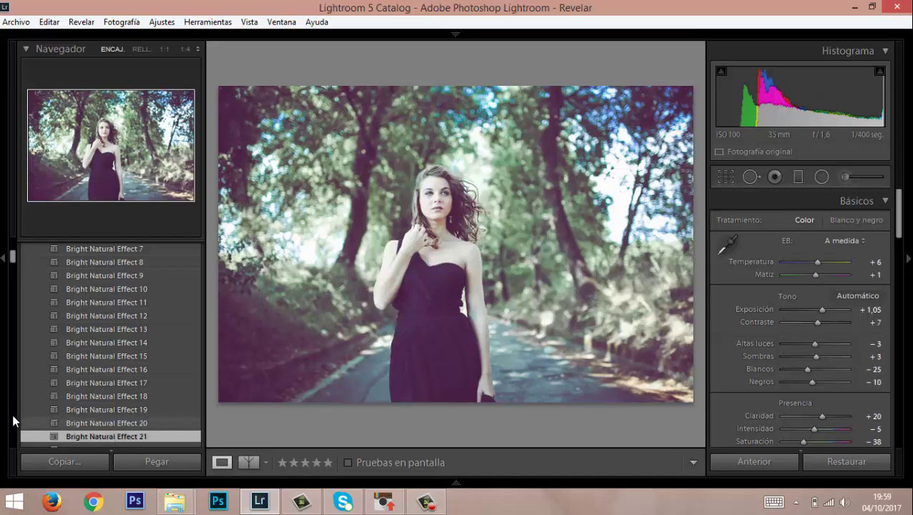
{"action": "scroll", "coordinate": [12, 415], "scroll_direction": "down", "scroll_amount": 5}
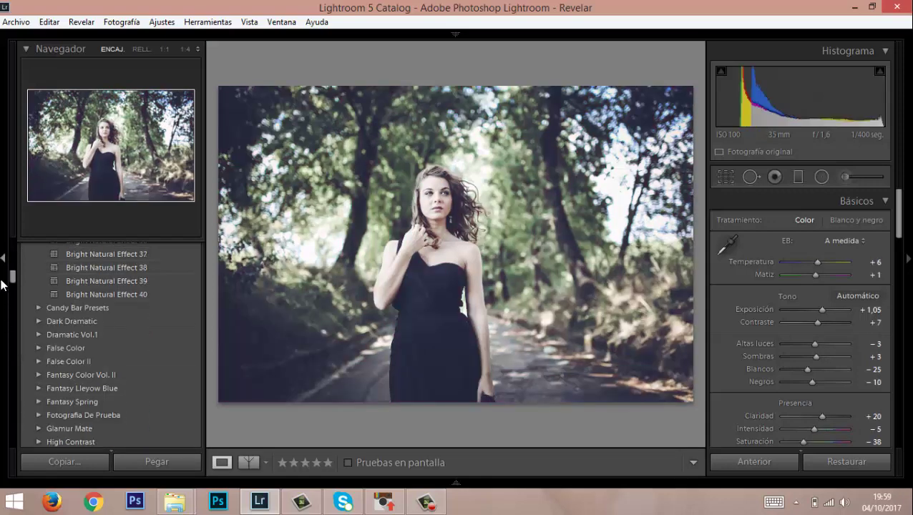
Step: Preview Bright Natural Effect presets 22 through 27 on the portrait
{"action": "left_click_drag", "start_coordinate": [11, 279], "coordinate": [12, 262]}
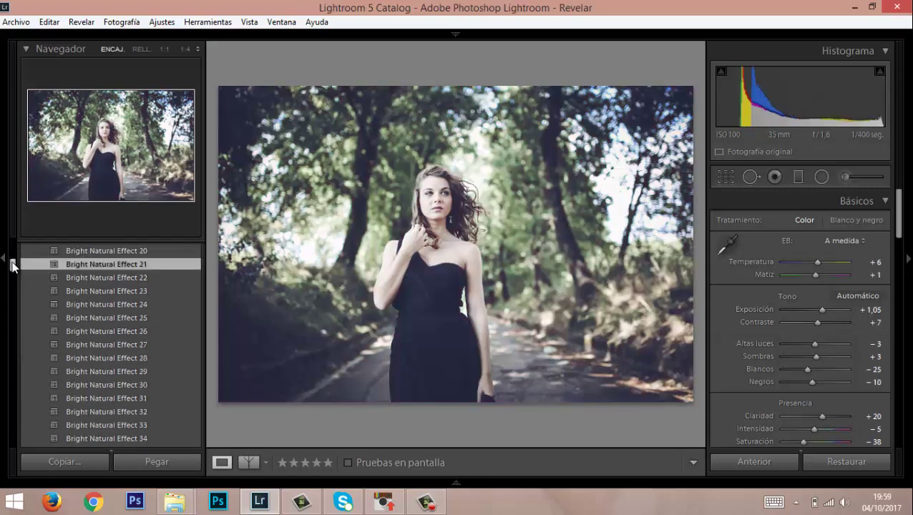
{"action": "left_click", "coordinate": [104, 289]}
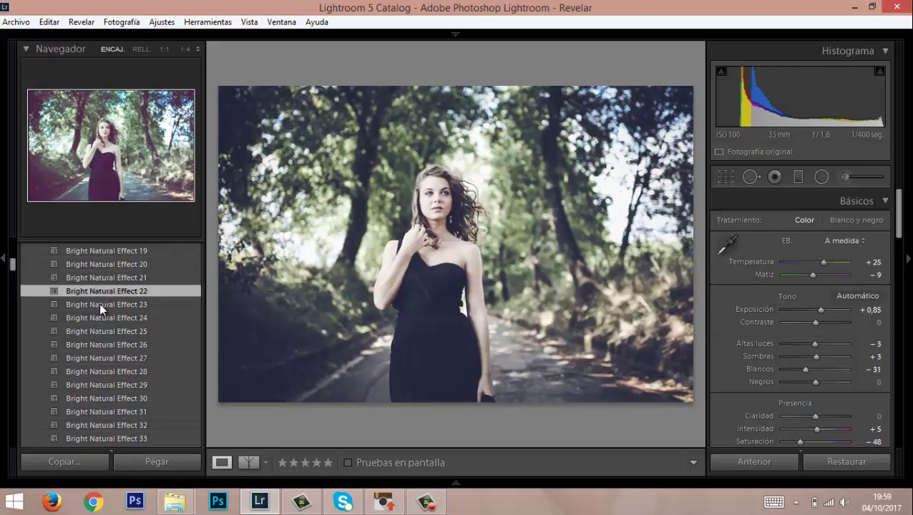
{"action": "left_click", "coordinate": [100, 303]}
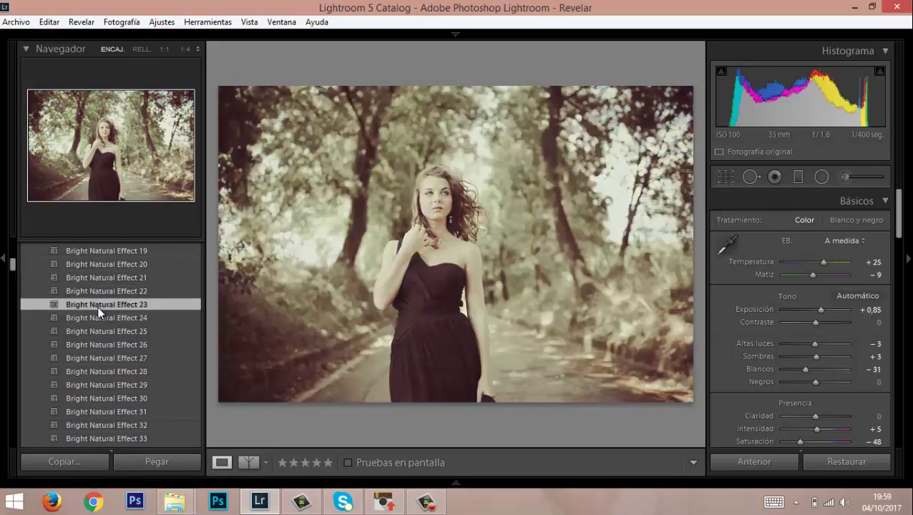
{"action": "left_click", "coordinate": [106, 318]}
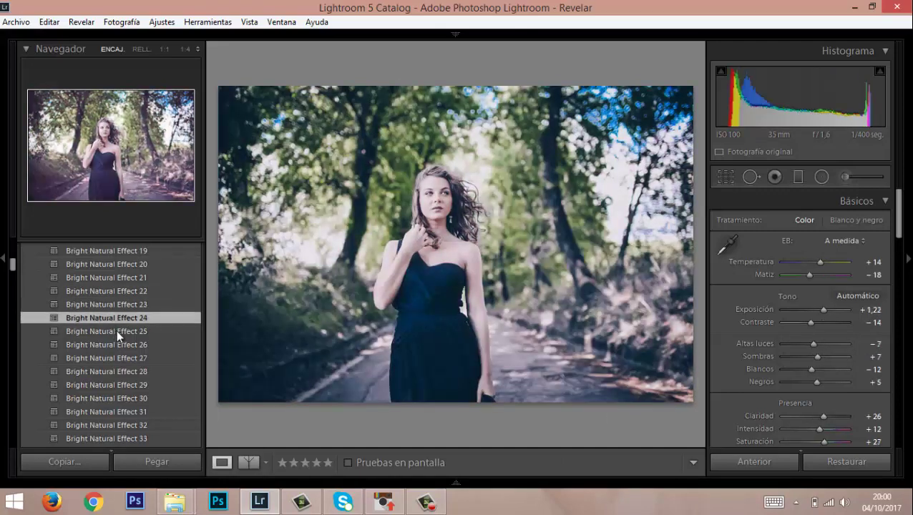
{"action": "left_click", "coordinate": [116, 331]}
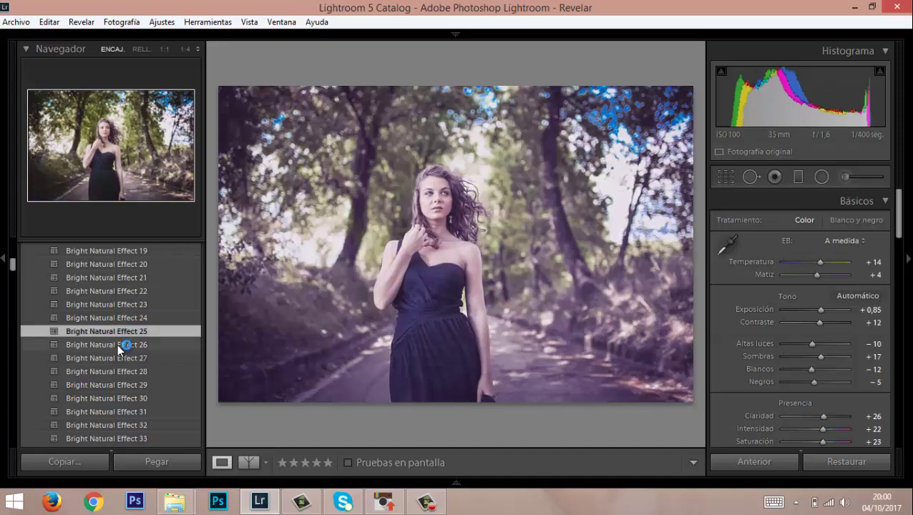
{"action": "left_click", "coordinate": [116, 345]}
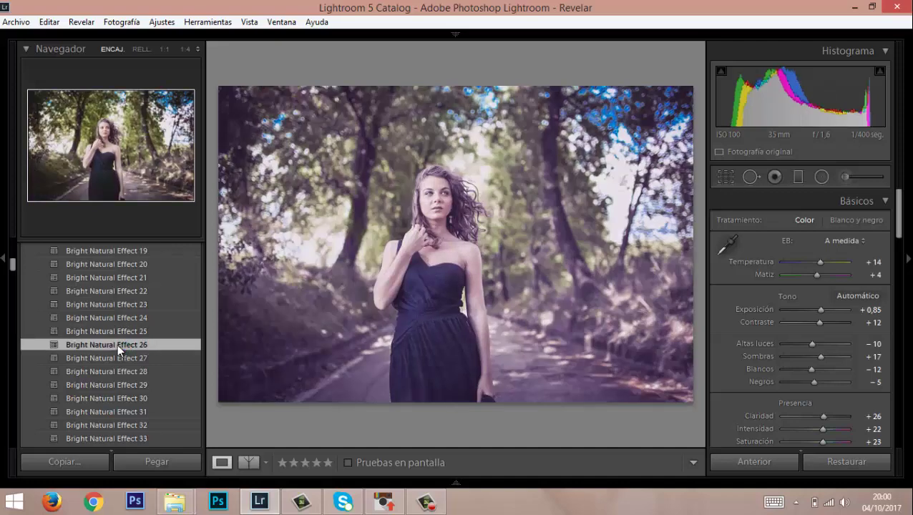
{"action": "left_click", "coordinate": [117, 356]}
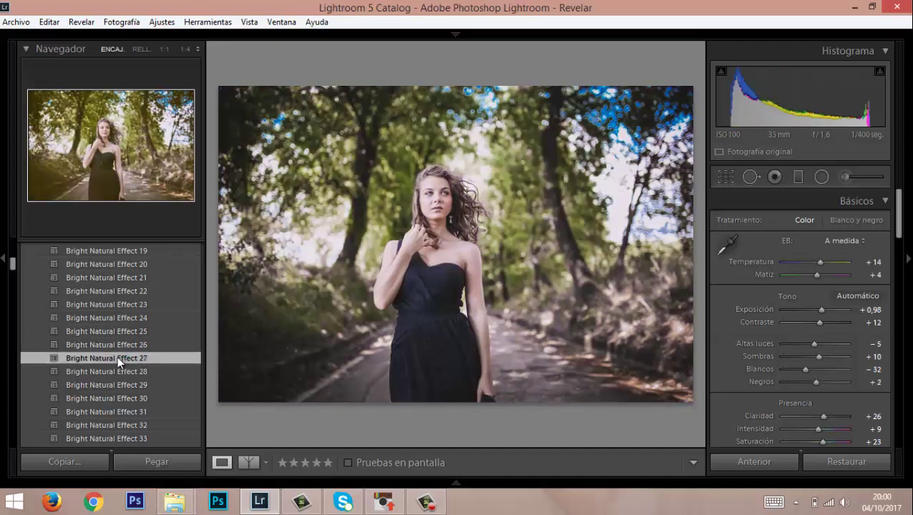
Step: Try Bright Natural Effect presets 28 through 31, then apply Effect 32
{"action": "left_click", "coordinate": [118, 368]}
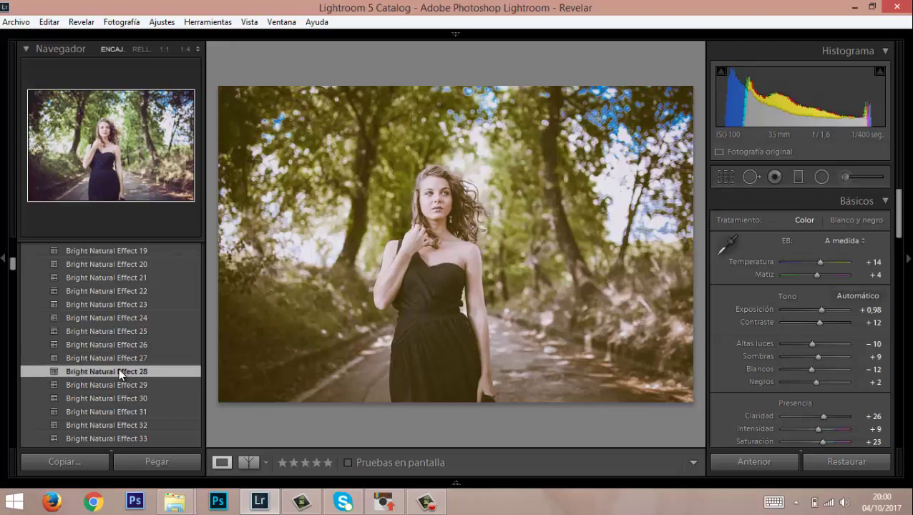
{"action": "left_click", "coordinate": [119, 385]}
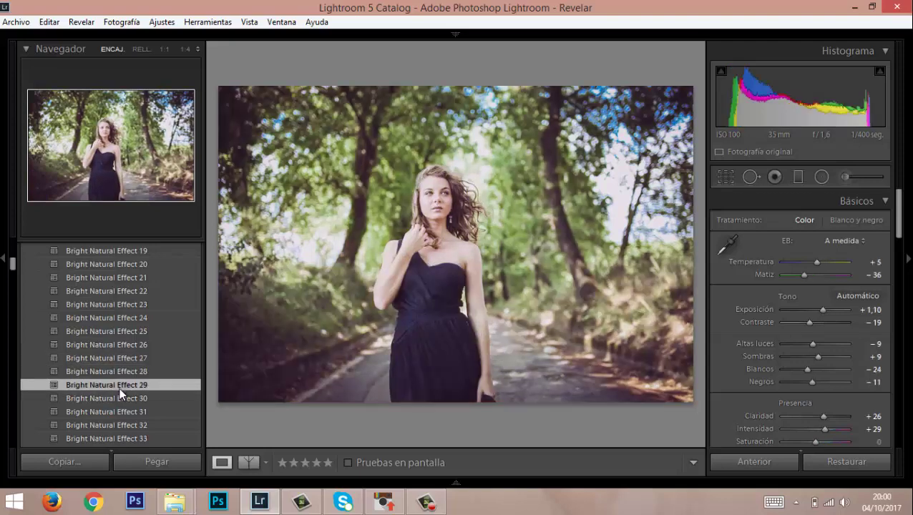
{"action": "left_click", "coordinate": [120, 400]}
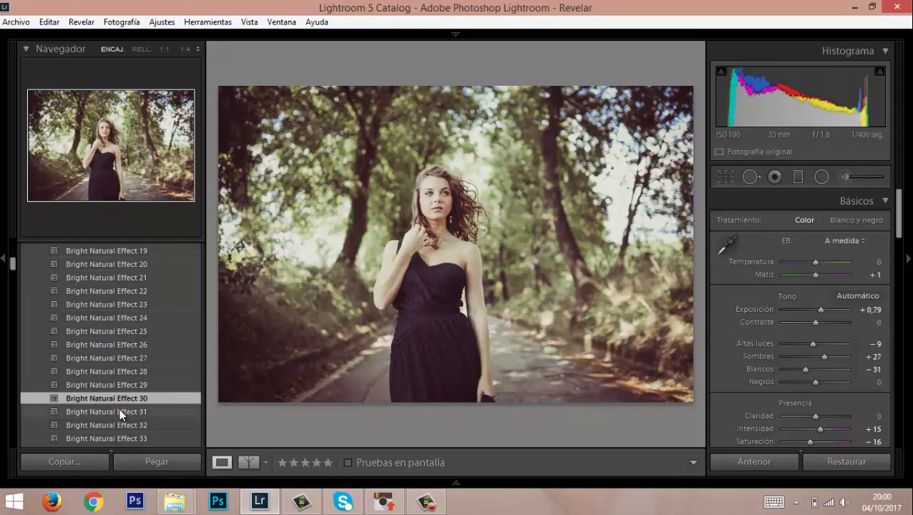
{"action": "left_click", "coordinate": [120, 414]}
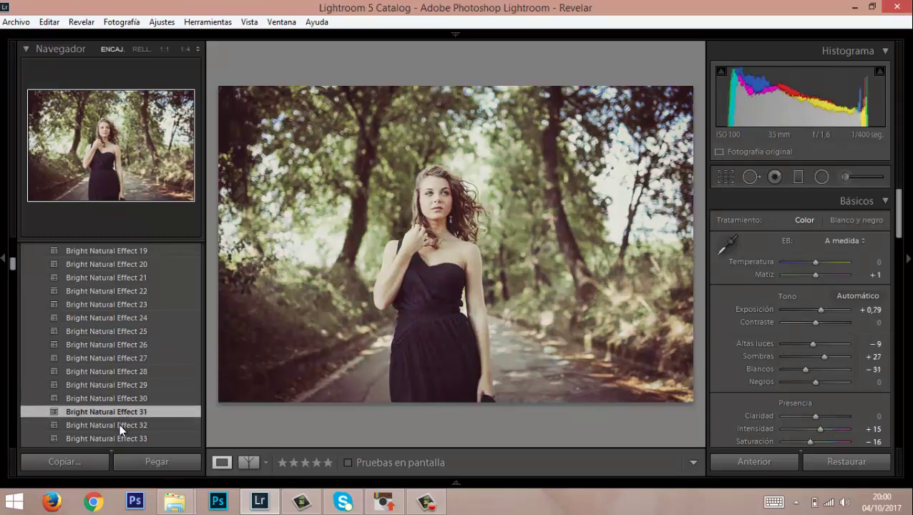
{"action": "left_click", "coordinate": [120, 425]}
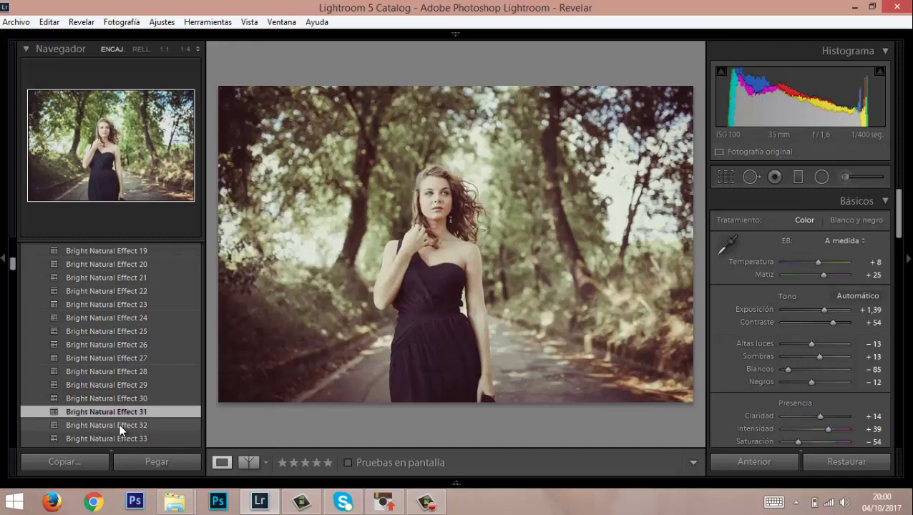
{"action": "left_click", "coordinate": [118, 425]}
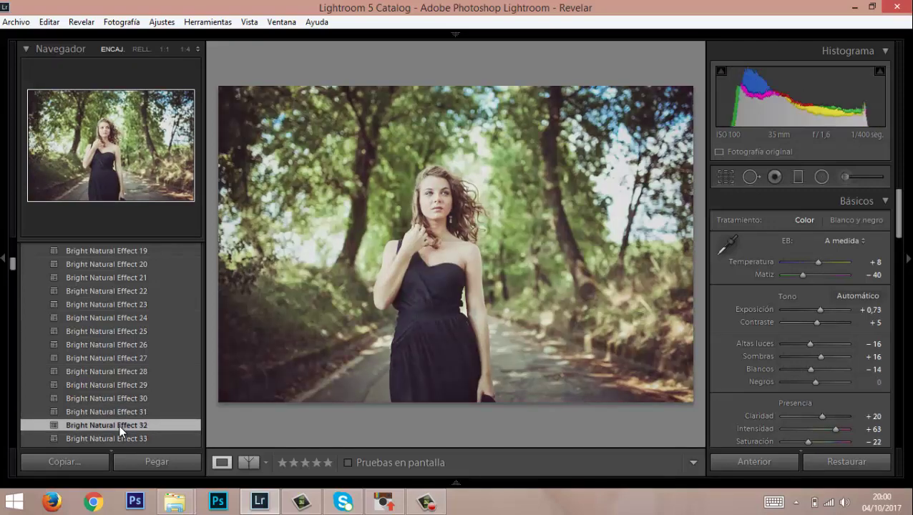
Step: Preview Bright Natural Effect presets 33, 35 and 36 on the portrait
{"action": "scroll", "coordinate": [15, 281], "scroll_direction": "down", "scroll_amount": 2}
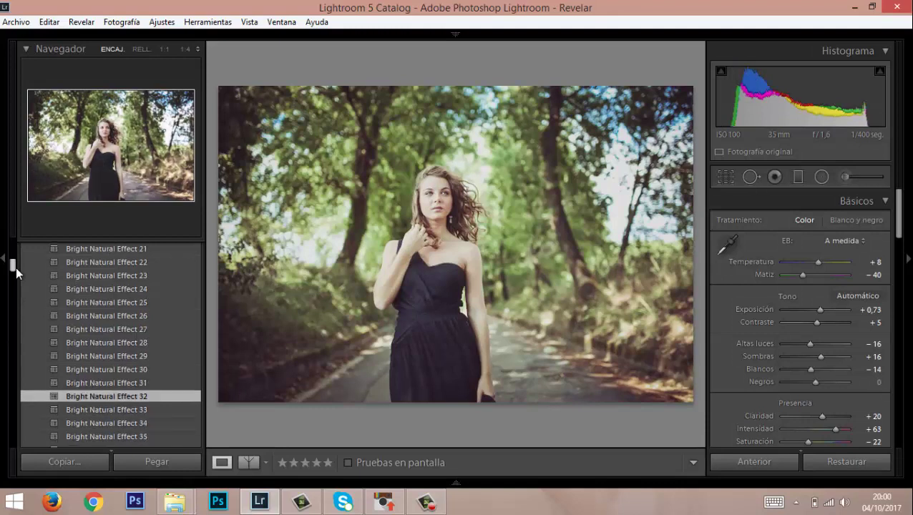
{"action": "scroll", "coordinate": [16, 276], "scroll_direction": "down", "scroll_amount": 3}
{"action": "left_click", "coordinate": [104, 353]}
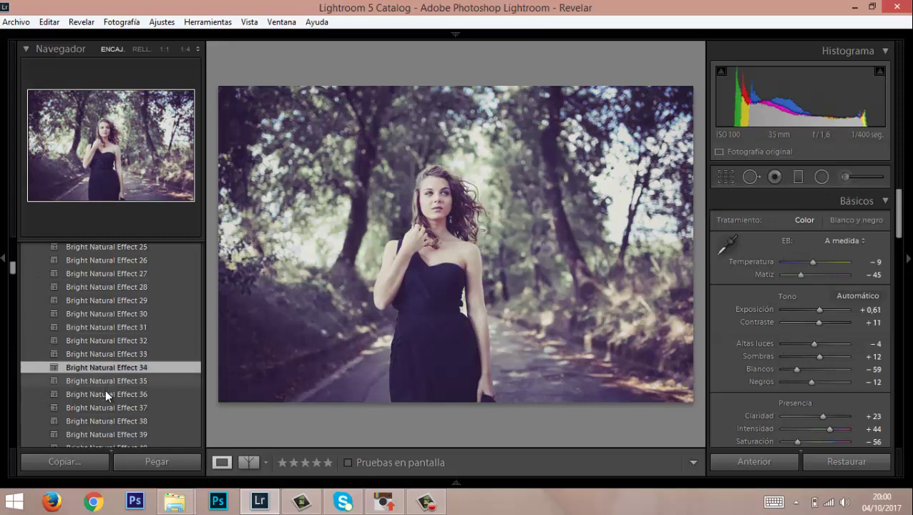
{"action": "left_click", "coordinate": [105, 393]}
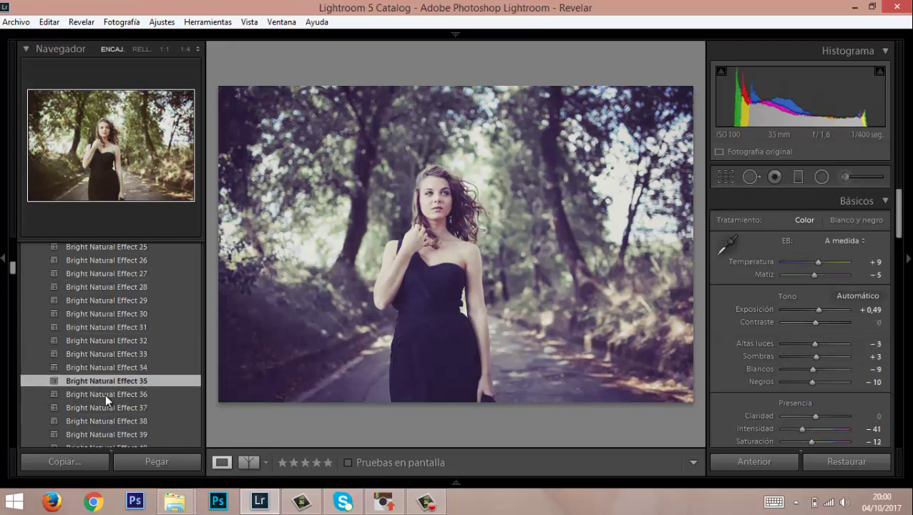
{"action": "left_click", "coordinate": [105, 393]}
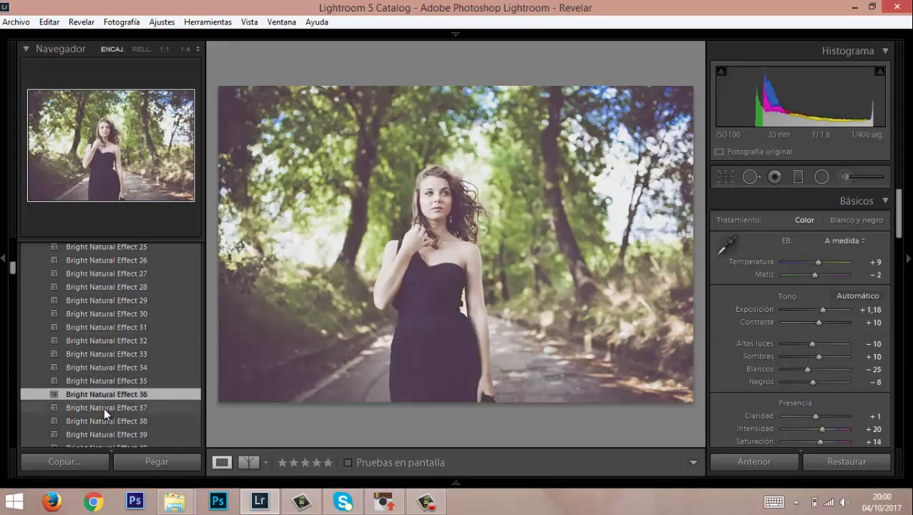
Step: Try presets 37–39, apply Bright Natural Effect 40, and show the Before/After view
{"action": "left_click", "coordinate": [104, 407]}
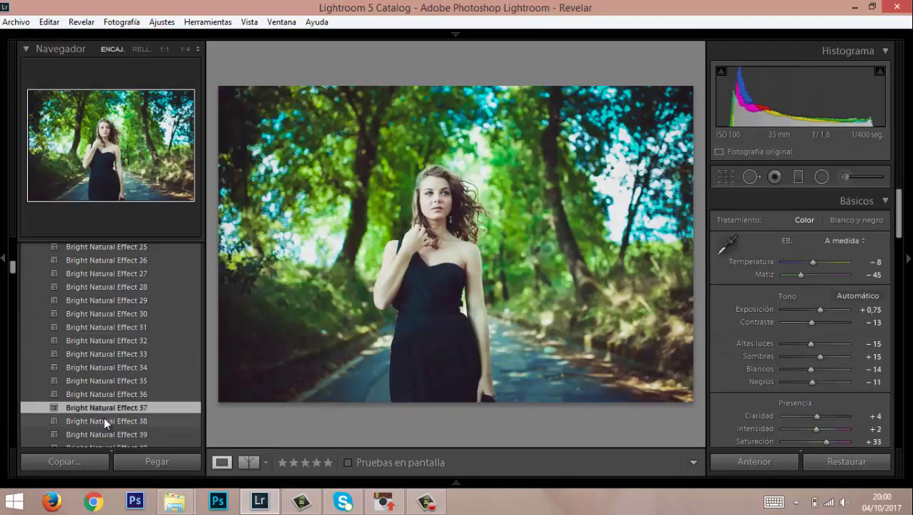
{"action": "left_click", "coordinate": [104, 421]}
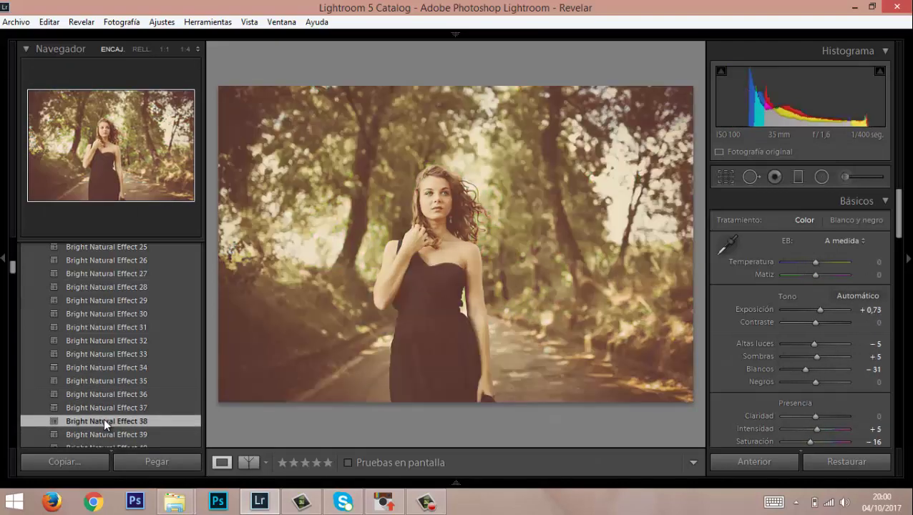
{"action": "left_click", "coordinate": [108, 435]}
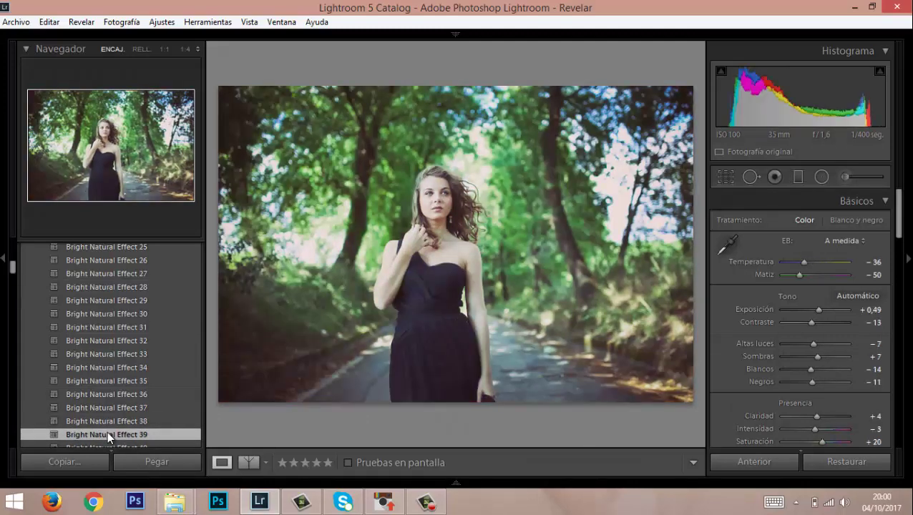
{"action": "left_click", "coordinate": [110, 445]}
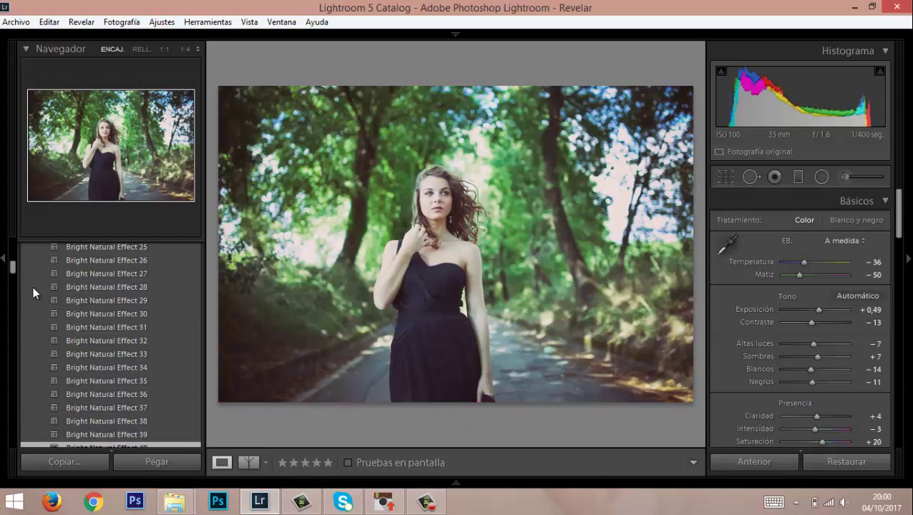
{"action": "mouse_move", "coordinate": [13, 266]}
{"action": "left_mouse_down"}
{"action": "mouse_move", "coordinate": [12, 279]}
{"action": "mouse_move", "coordinate": [13, 268]}
{"action": "left_mouse_up"}
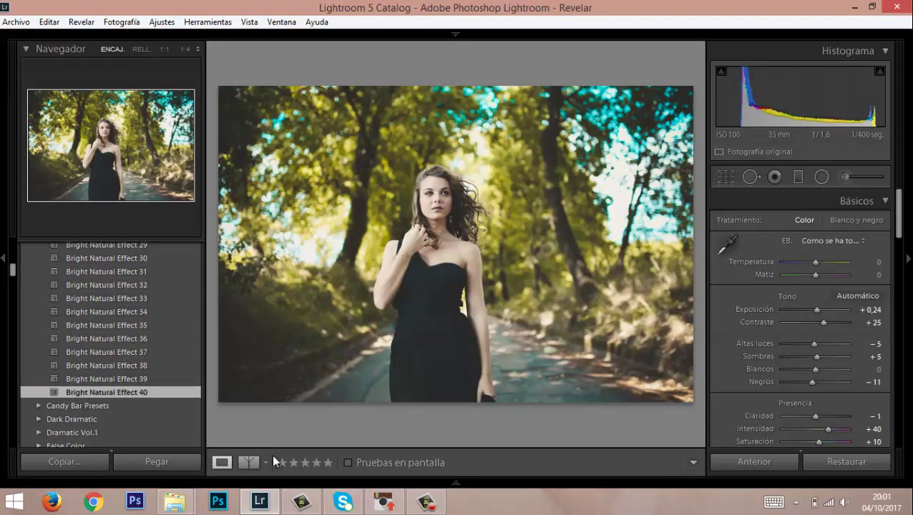
{"action": "left_click", "coordinate": [250, 463]}
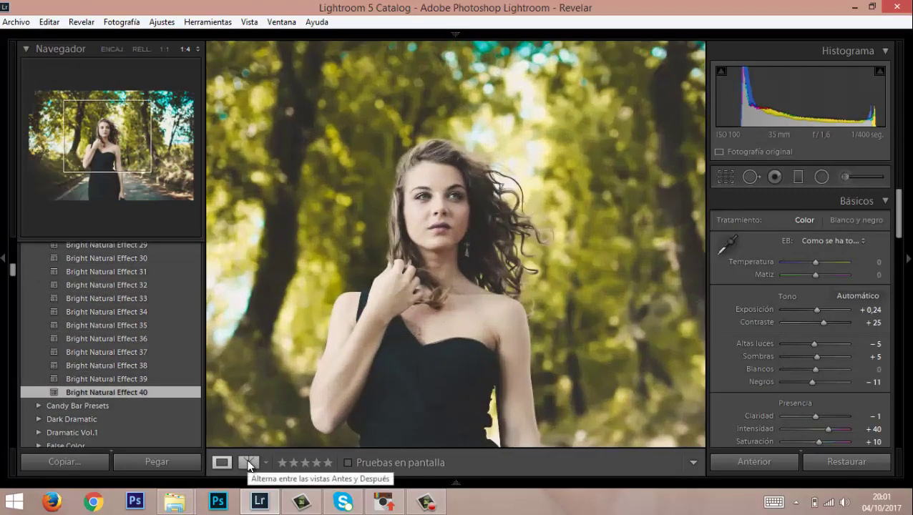
Step: Drop Contraste from +25 to −4 and set Exposición to +0,52, back in Loupe view
{"action": "mouse_move", "coordinate": [564, 255]}
{"action": "left_mouse_down"}
{"action": "mouse_move", "coordinate": [585, 255]}
{"action": "mouse_move", "coordinate": [555, 255]}
{"action": "mouse_move", "coordinate": [566, 254]}
{"action": "left_mouse_up"}
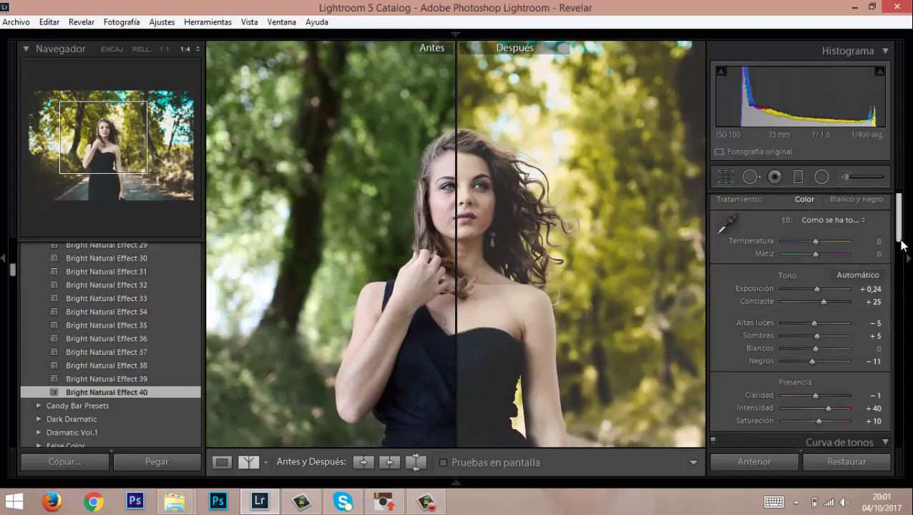
{"action": "left_click_drag", "start_coordinate": [900, 236], "coordinate": [900, 251]}
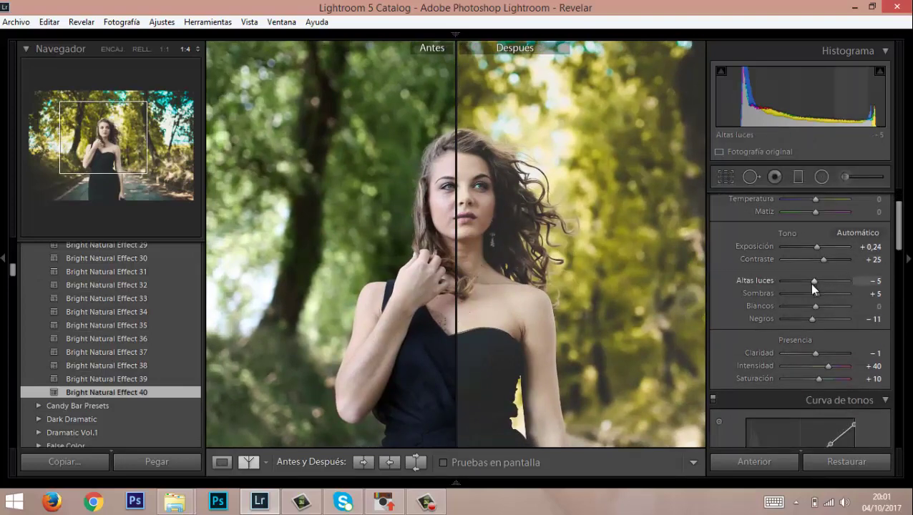
{"action": "left_click_drag", "start_coordinate": [821, 262], "coordinate": [816, 259]}
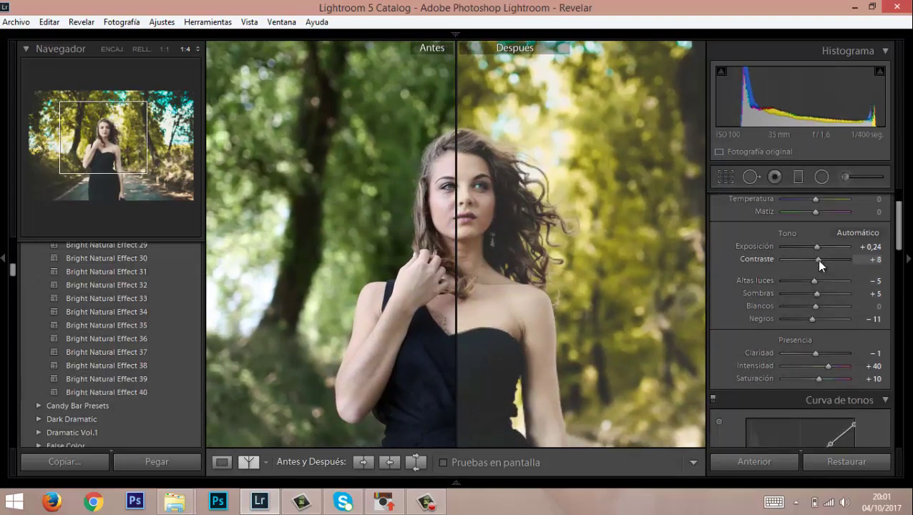
{"action": "left_click", "coordinate": [637, 281]}
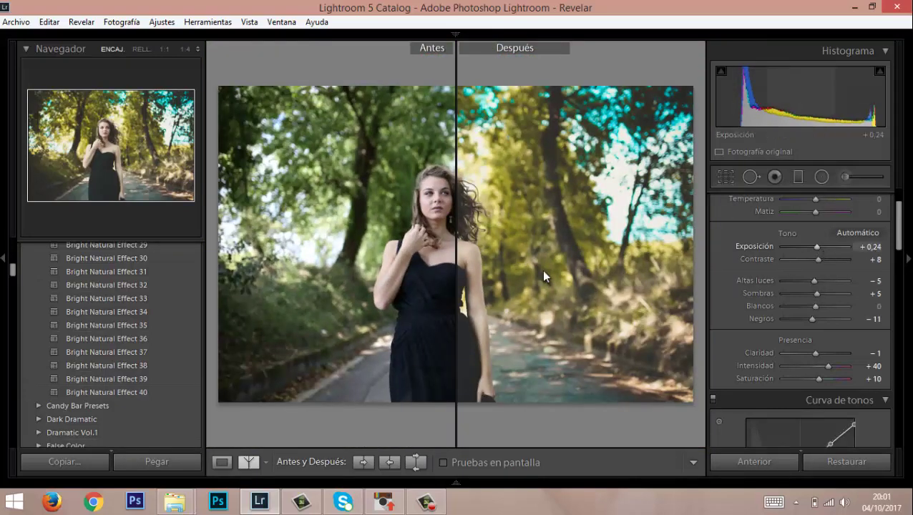
{"action": "left_click", "coordinate": [223, 462]}
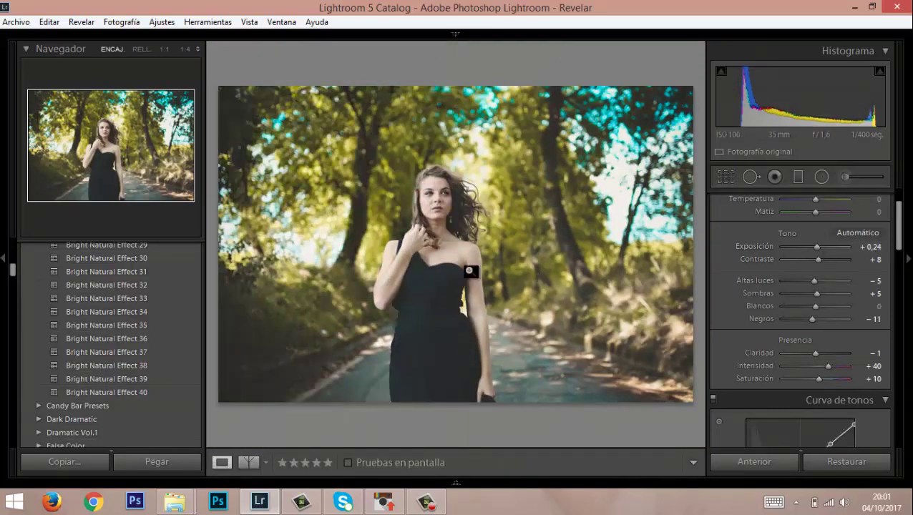
{"action": "mouse_move", "coordinate": [820, 259]}
{"action": "left_mouse_down"}
{"action": "mouse_move", "coordinate": [811, 260]}
{"action": "mouse_move", "coordinate": [820, 244]}
{"action": "left_mouse_up"}
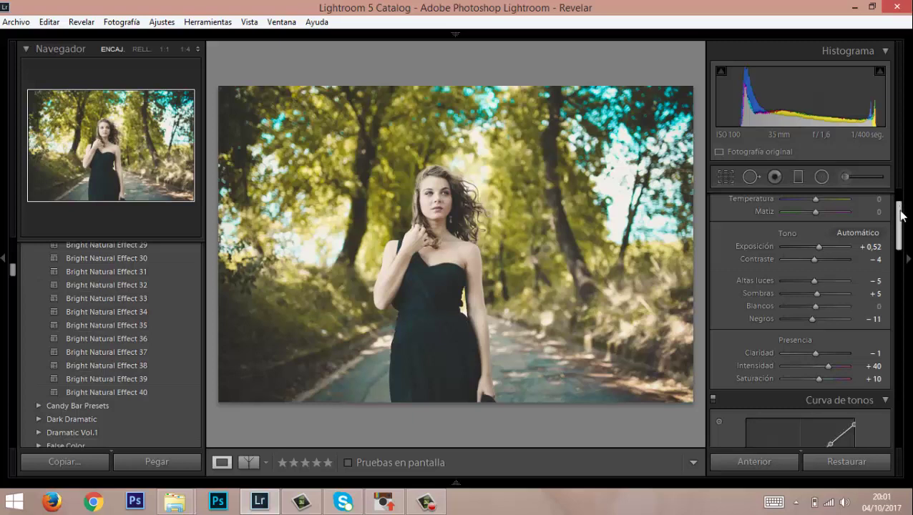
{"action": "left_click_drag", "start_coordinate": [900, 218], "coordinate": [902, 304]}
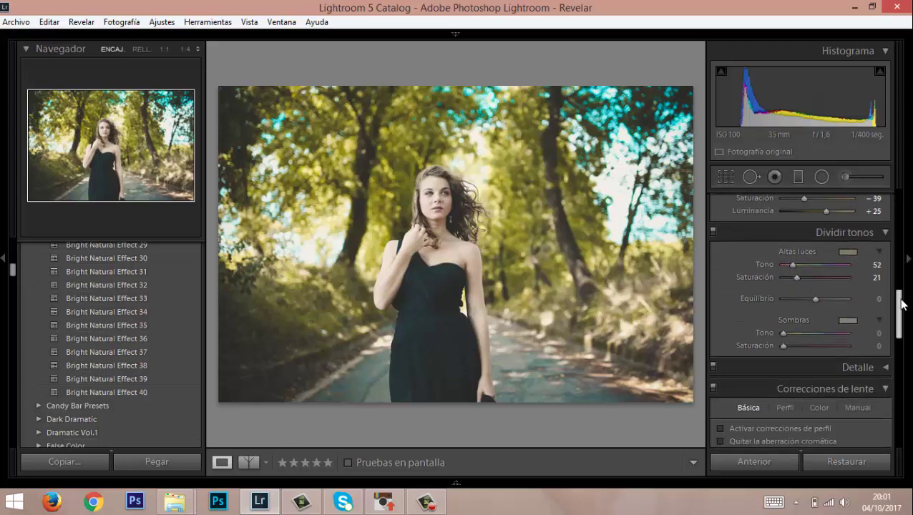
Step: Enable profile and chromatic aberration corrections, lighten the vignette, and cut its feather to 31
{"action": "left_click", "coordinate": [776, 427]}
{"action": "left_click", "coordinate": [774, 439]}
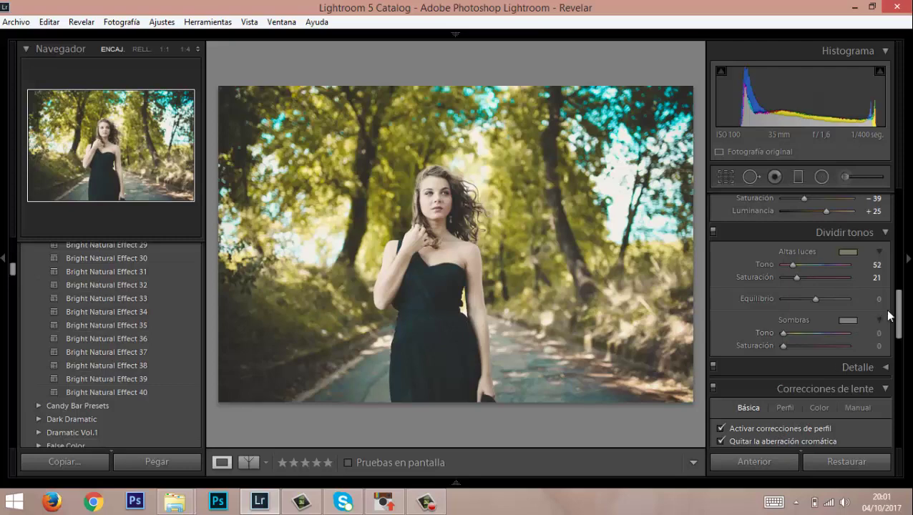
{"action": "left_click_drag", "start_coordinate": [900, 315], "coordinate": [901, 383]}
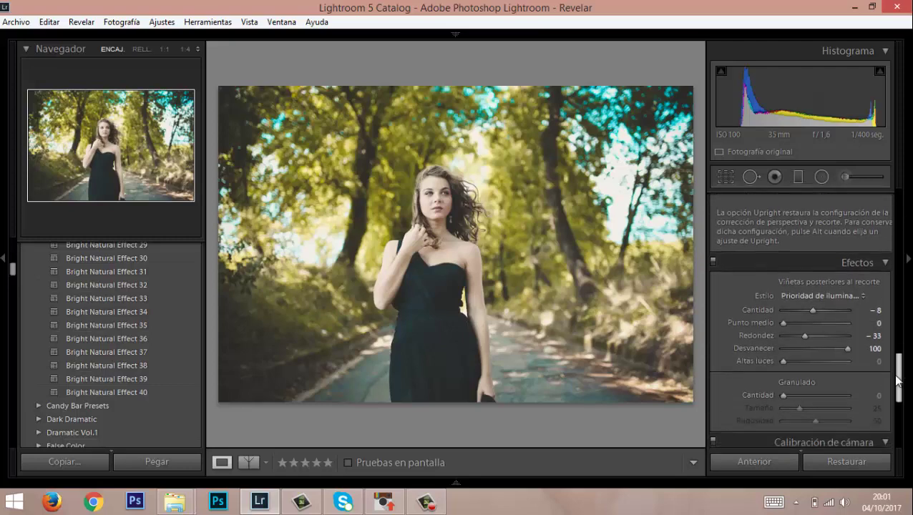
{"action": "left_click_drag", "start_coordinate": [808, 311], "coordinate": [817, 310]}
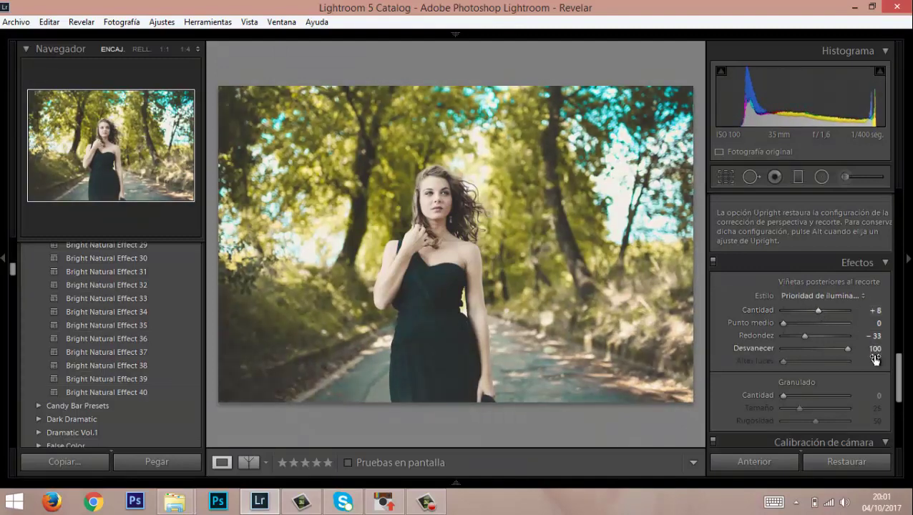
{"action": "left_click_drag", "start_coordinate": [844, 348], "coordinate": [808, 348]}
{"action": "mouse_move", "coordinate": [898, 390]}
{"action": "left_mouse_down"}
{"action": "mouse_move", "coordinate": [899, 242]}
{"action": "mouse_move", "coordinate": [897, 320]}
{"action": "mouse_move", "coordinate": [897, 306]}
{"action": "left_mouse_up"}
Step: Set the green HSL range to hue −53 and luminance −18 for yellow-olive foliage
{"action": "left_click", "coordinate": [769, 263]}
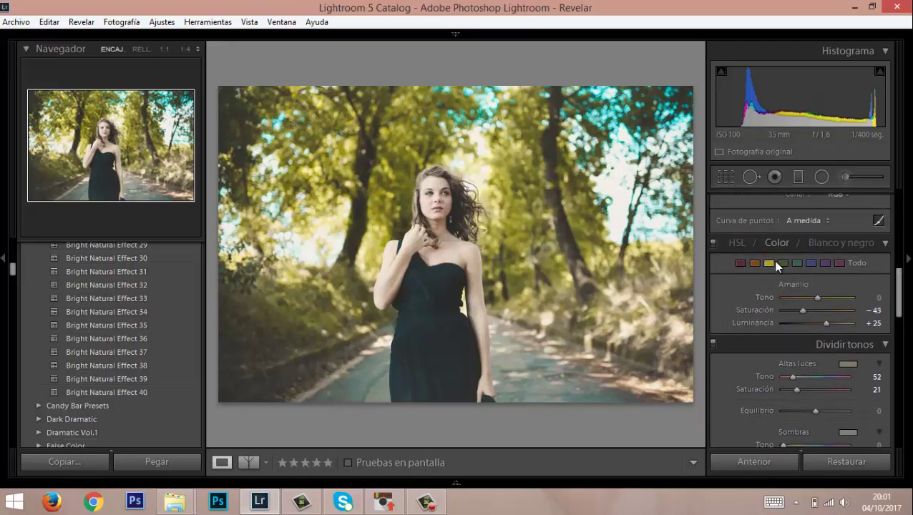
{"action": "left_click", "coordinate": [782, 264]}
{"action": "left_click_drag", "start_coordinate": [791, 297], "coordinate": [868, 300]}
{"action": "mouse_move", "coordinate": [812, 309]}
{"action": "left_mouse_down"}
{"action": "mouse_move", "coordinate": [765, 310]}
{"action": "mouse_move", "coordinate": [804, 303]}
{"action": "mouse_move", "coordinate": [845, 312]}
{"action": "mouse_move", "coordinate": [813, 312]}
{"action": "mouse_move", "coordinate": [832, 311]}
{"action": "mouse_move", "coordinate": [829, 323]}
{"action": "mouse_move", "coordinate": [808, 322]}
{"action": "left_mouse_up"}
{"action": "left_click_drag", "start_coordinate": [807, 323], "coordinate": [811, 323]}
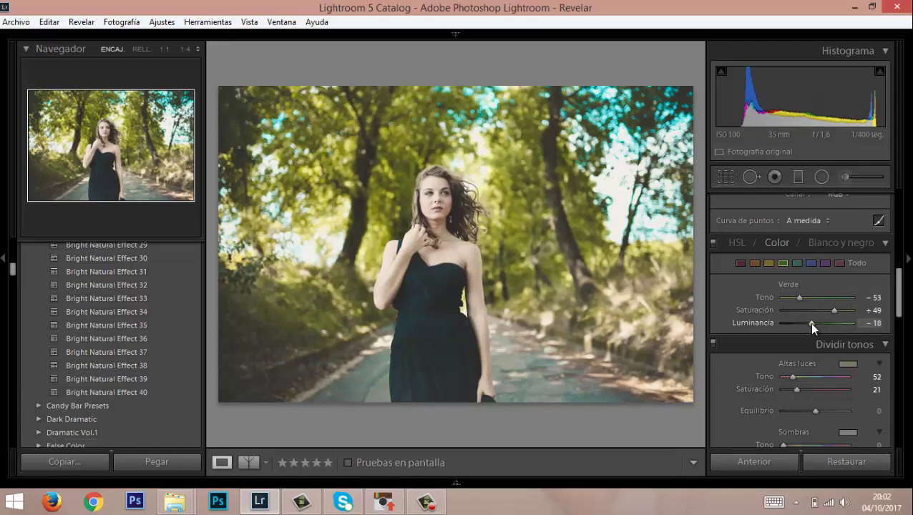
{"action": "left_click", "coordinate": [247, 461]}
Step: Cycle the Before/After modes past top/bottom and split views to side-by-side Antes/Después
{"action": "left_click", "coordinate": [248, 462]}
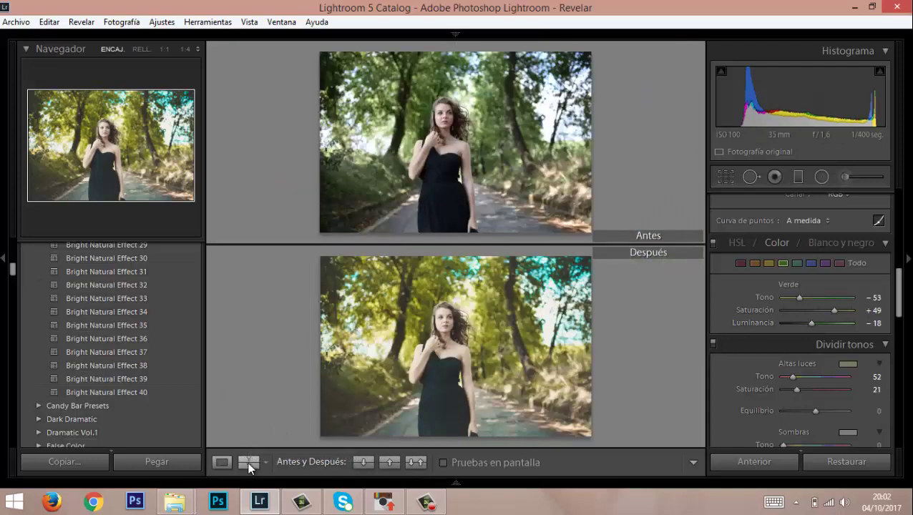
{"action": "left_click", "coordinate": [247, 462]}
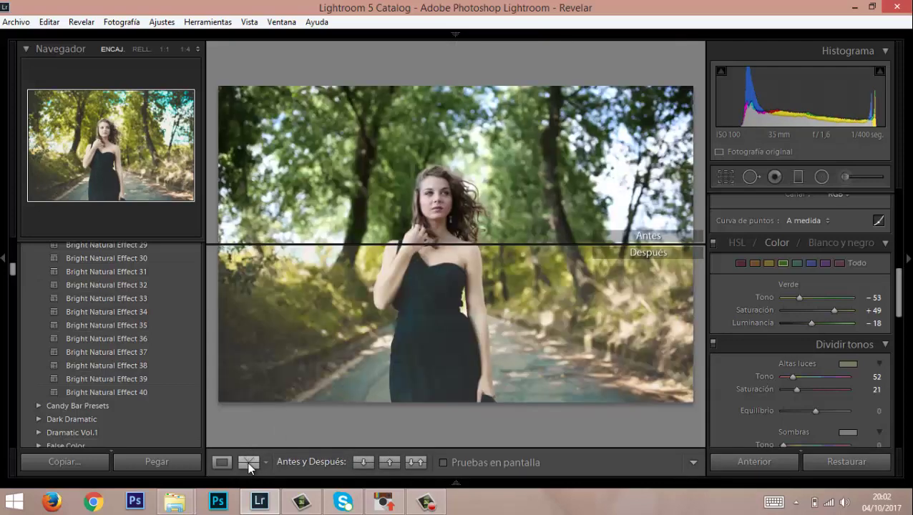
{"action": "left_click", "coordinate": [248, 461]}
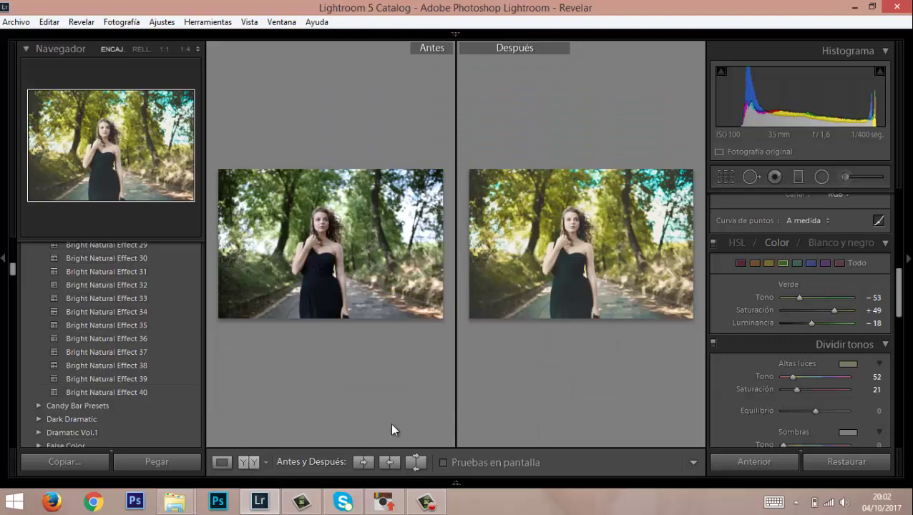
{"action": "left_click", "coordinate": [430, 508]}
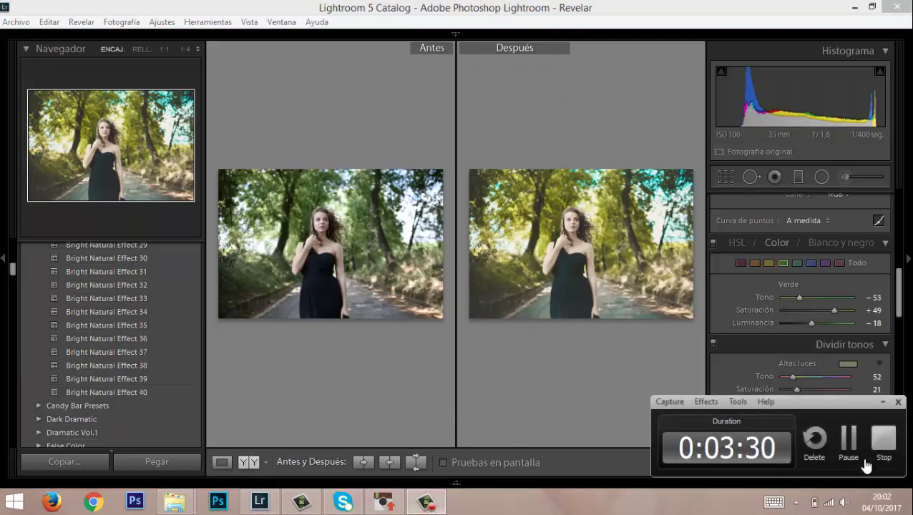